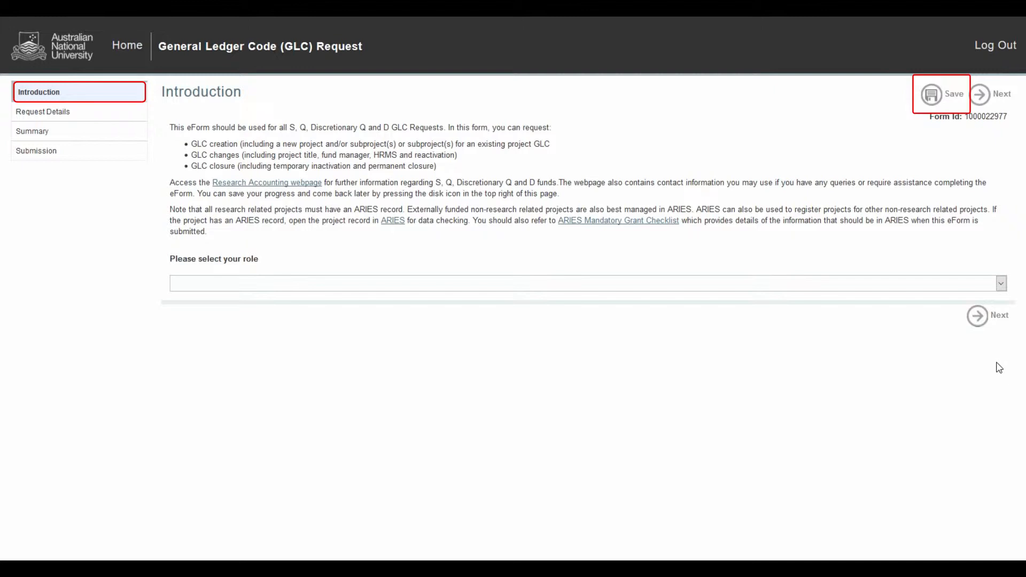
Select the role General Staff | Intelledox | ANU Officer 6/7 (Admin) and continue to the request details.
click(1001, 283)
click(961, 311)
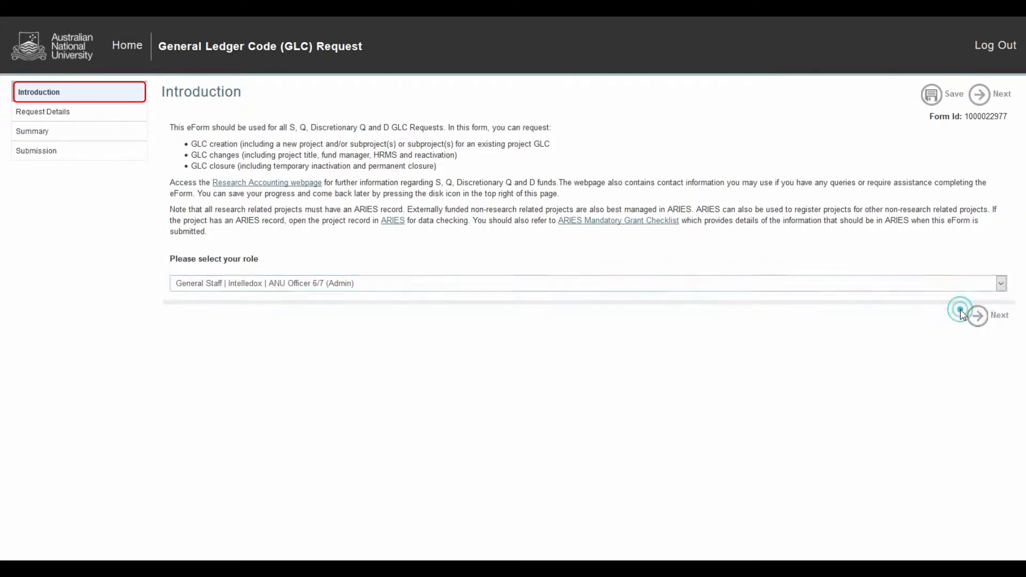
click(978, 318)
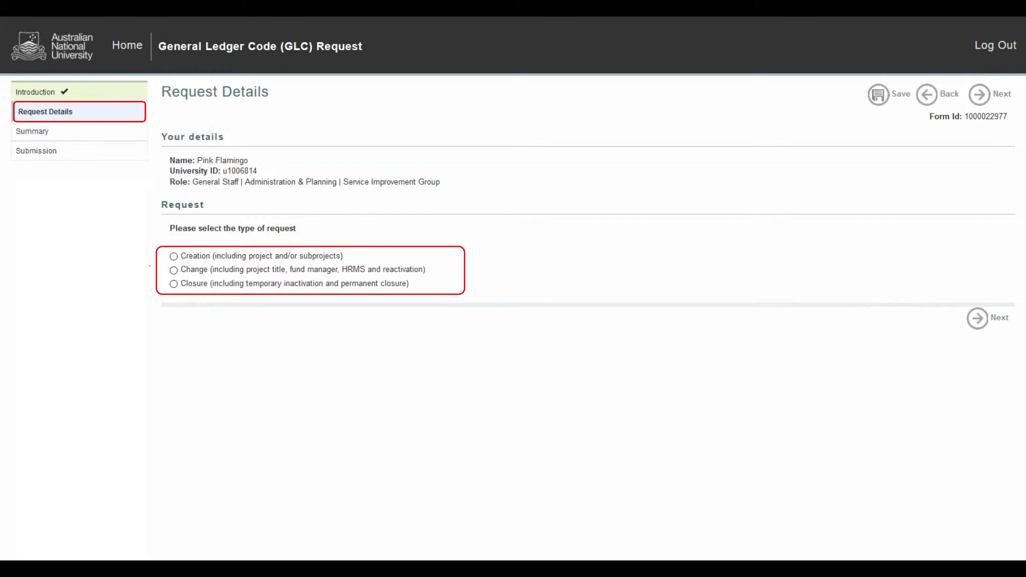
Choose a Creation request for a New Project and answer Yes to creating subprojects within this form.
click(173, 256)
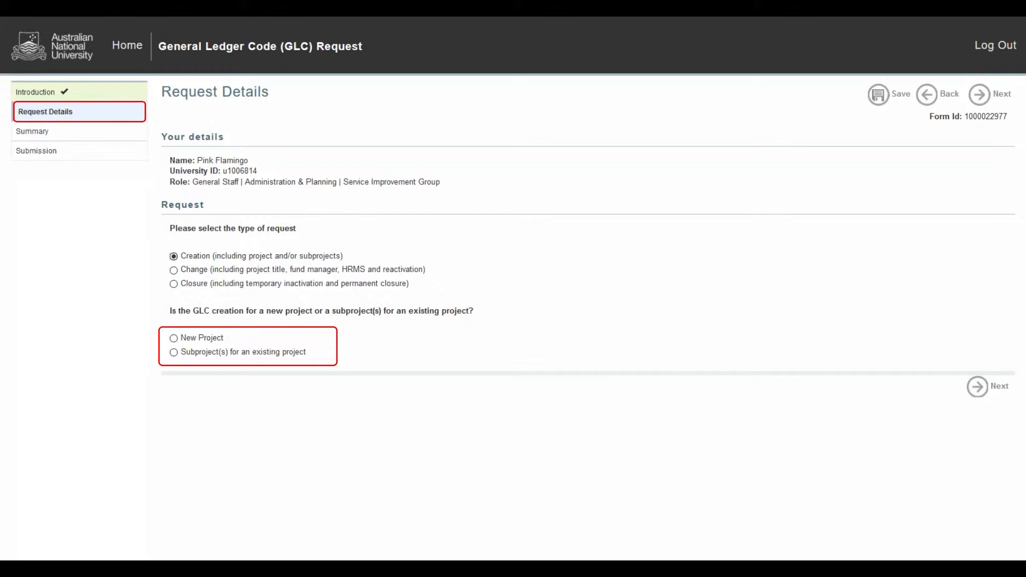
click(173, 338)
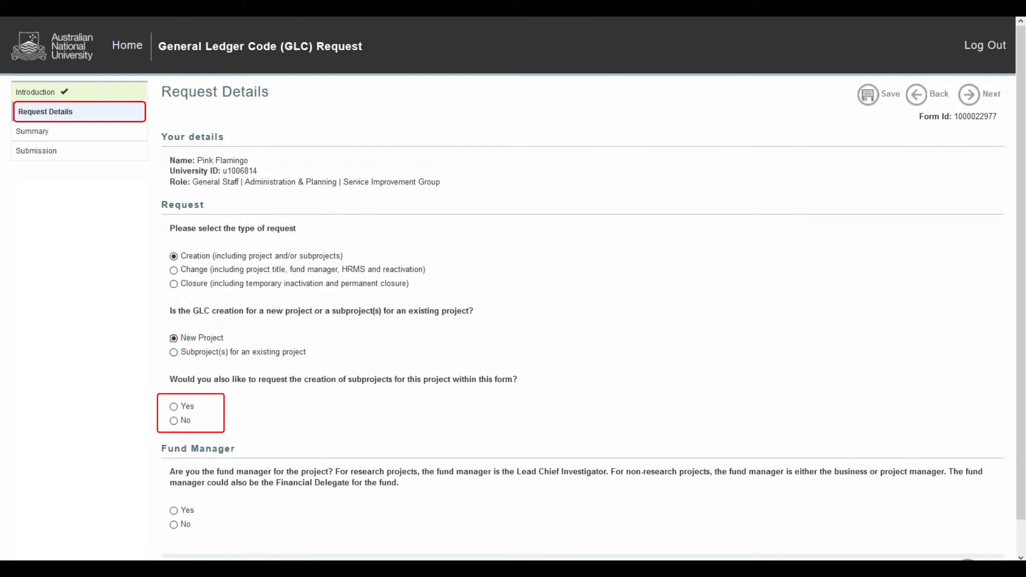
click(173, 406)
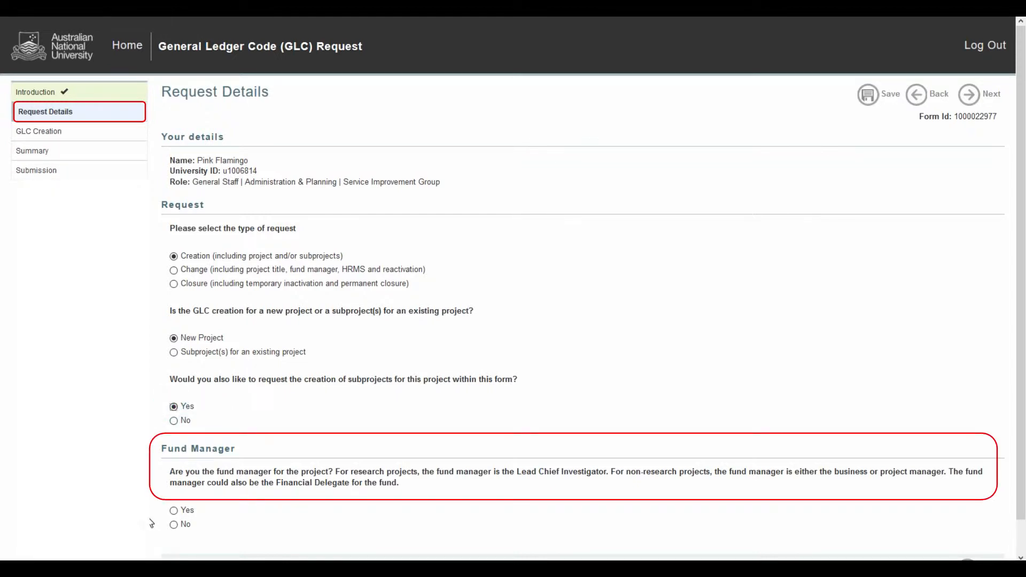
Answer Yes to being the fund manager for the project.
click(174, 524)
scroll(176, 384, down, 3)
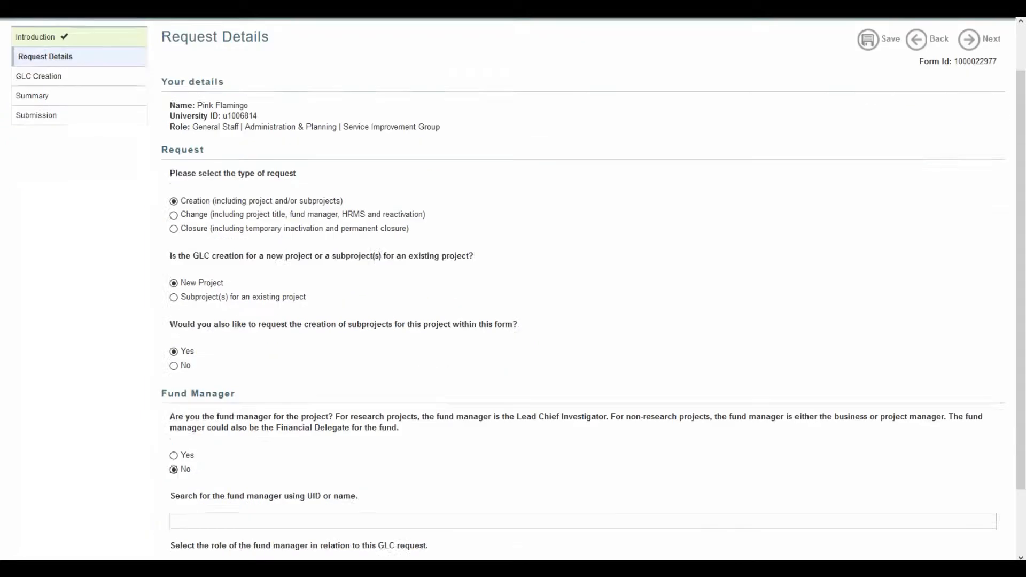
click(175, 379)
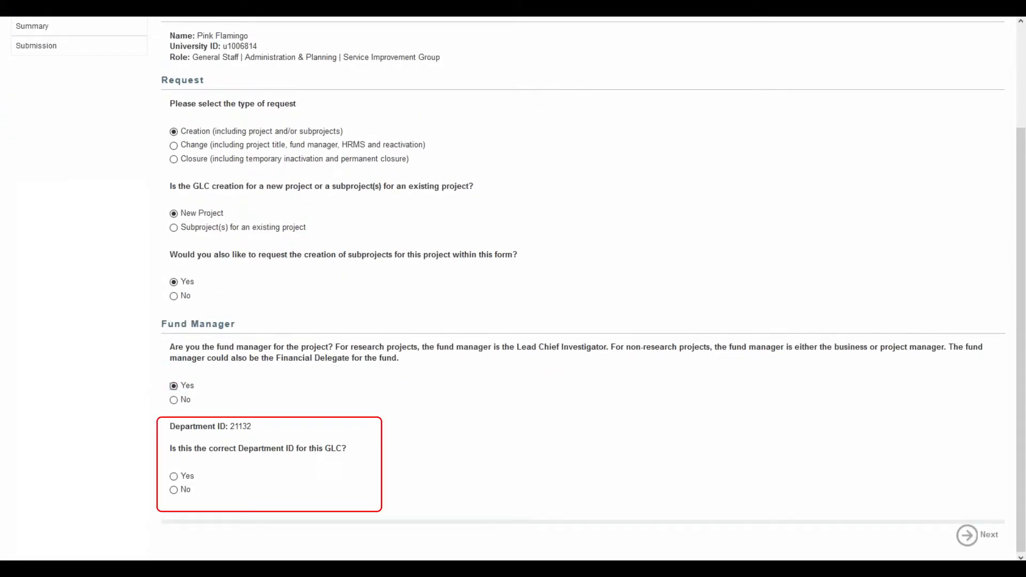
Reject the suggested department ID and enter 21131 as the department for this GLC.
click(173, 490)
scroll(176, 491, down, 1)
click(181, 493)
text(21131)
key(Tab)
scroll(186, 495, down, 3)
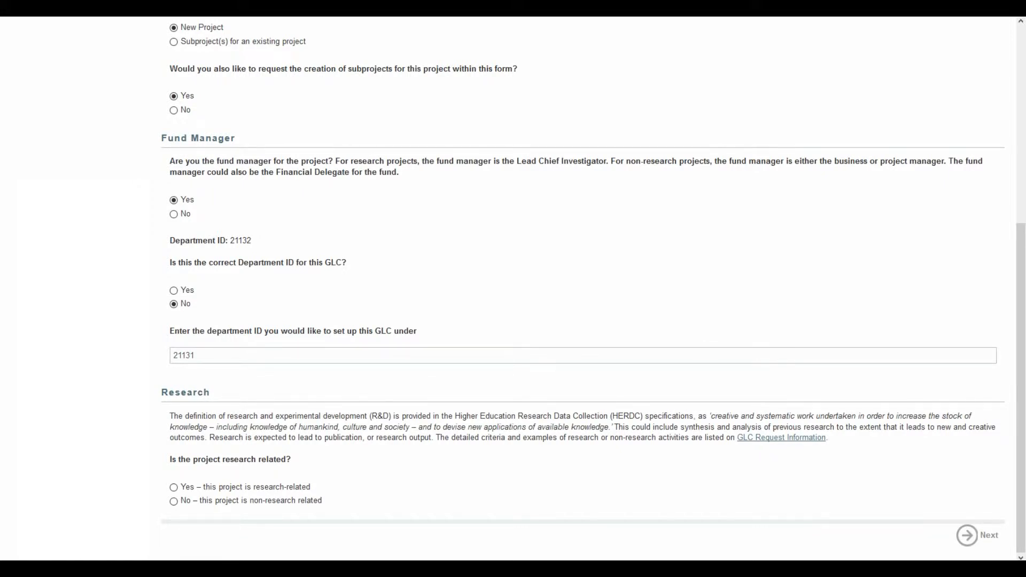
Mark the project as research-related and its HERDC eligibility as No – ineligible research.
click(173, 486)
scroll(174, 487, down, 1)
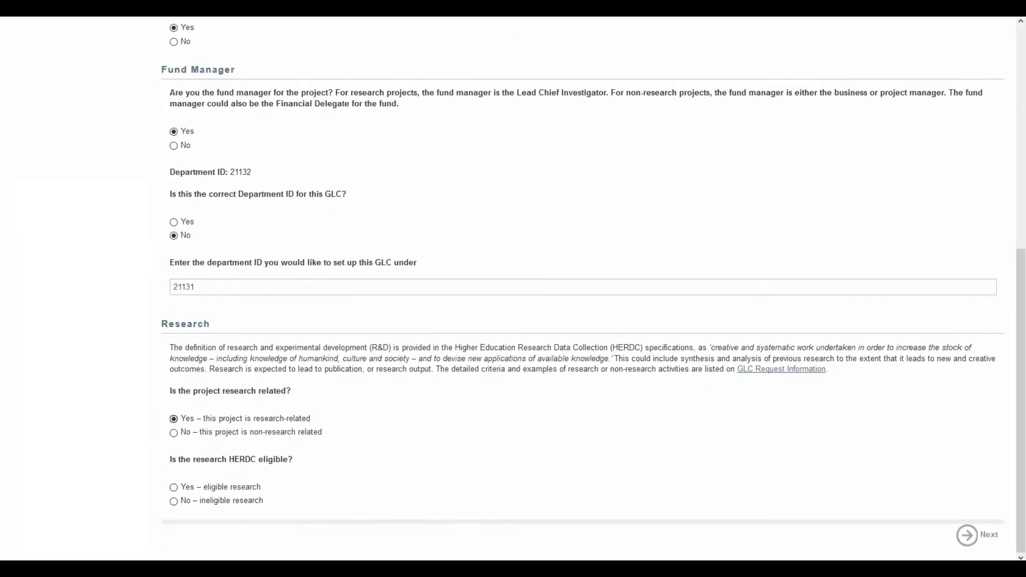
click(174, 500)
scroll(174, 501, down, 1)
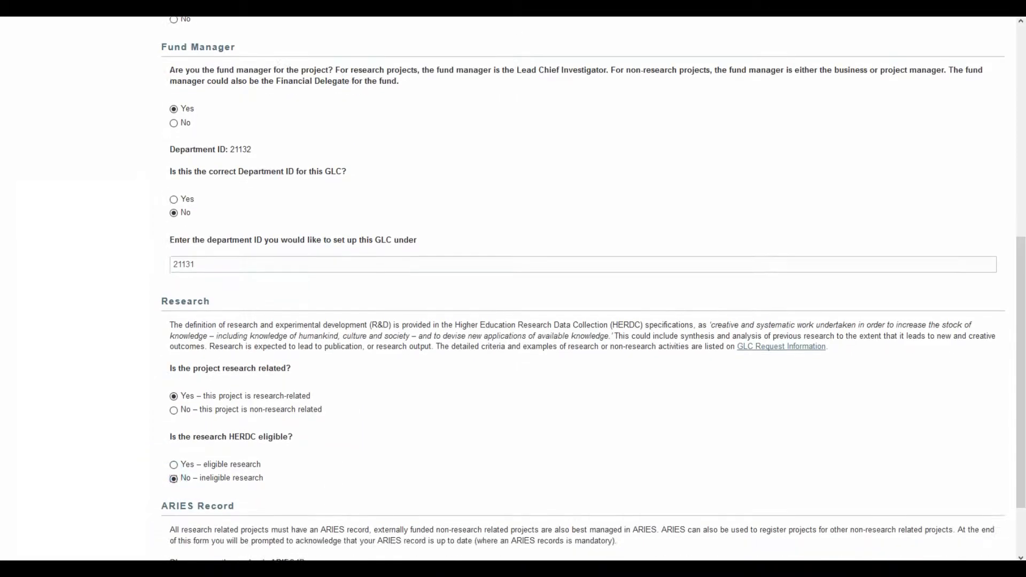
scroll(174, 479, down, 2)
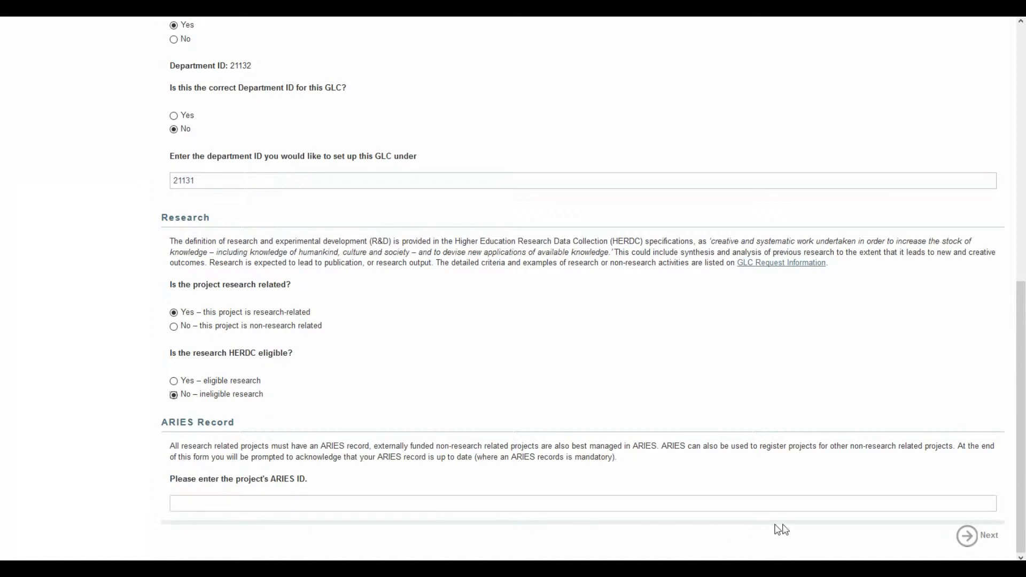
Enter 22222 as the project's ARIES ID and continue to project creation.
click(968, 536)
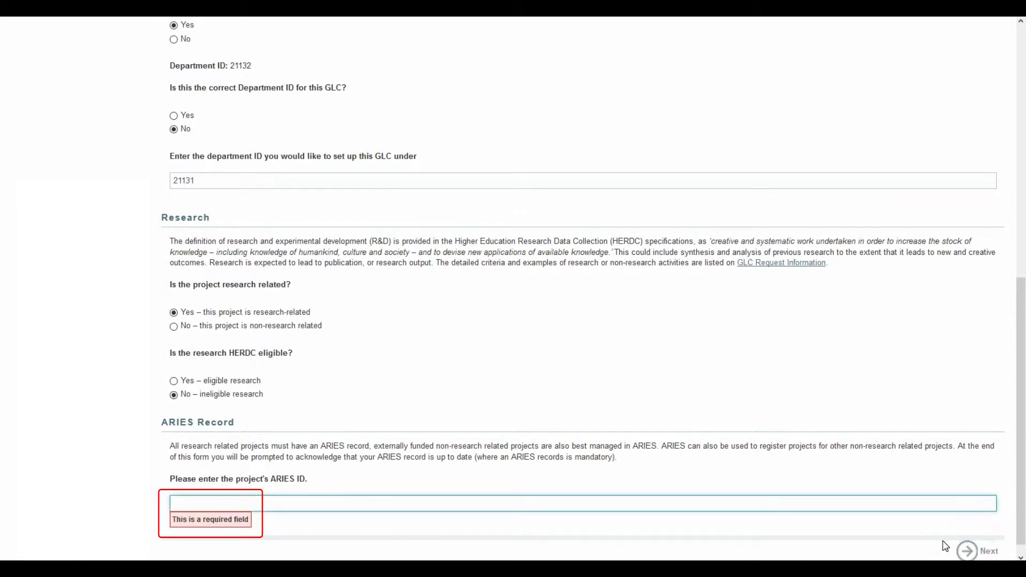
click(230, 503)
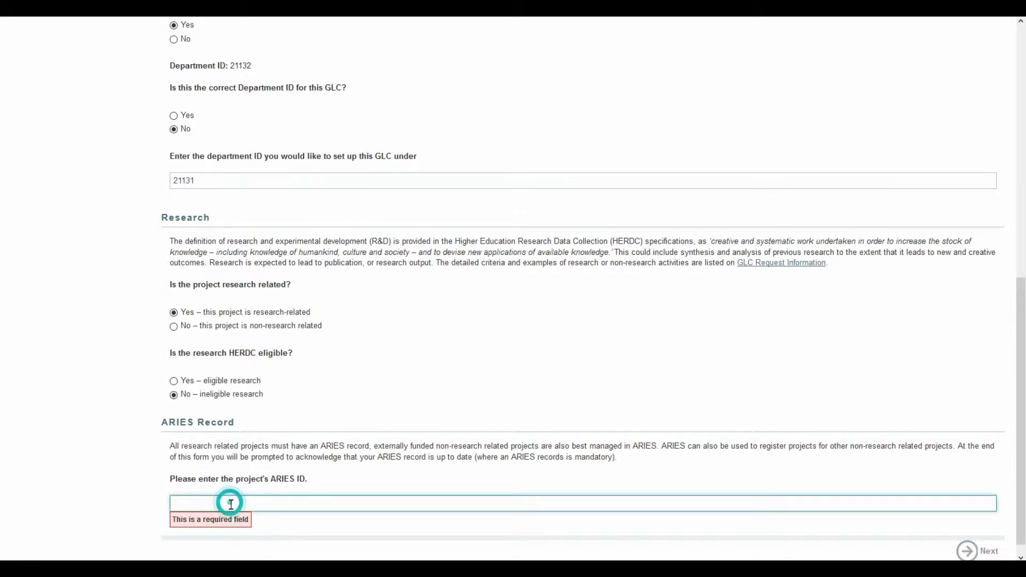
text(22222)
click(248, 517)
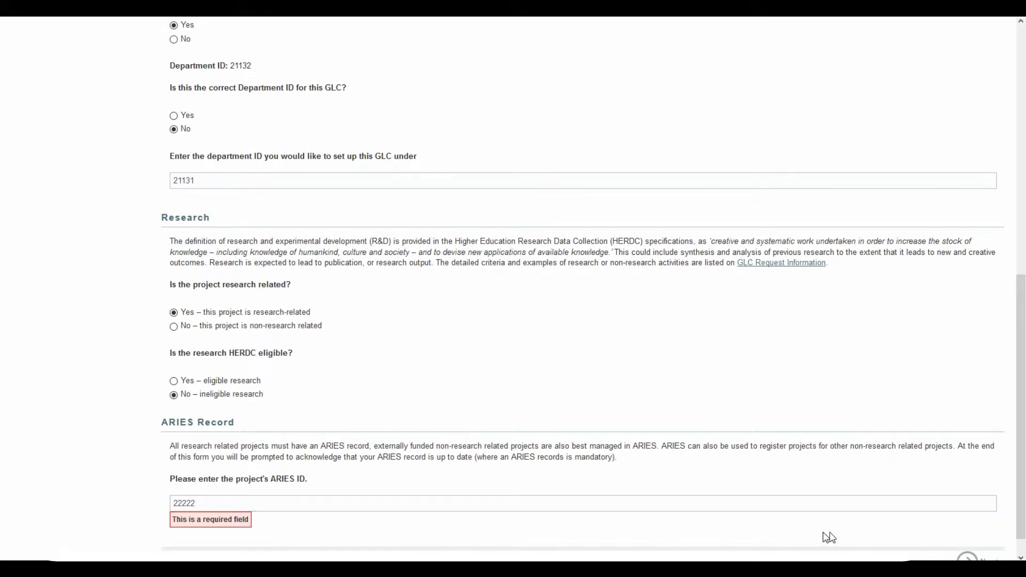
scroll(855, 539, down, 1)
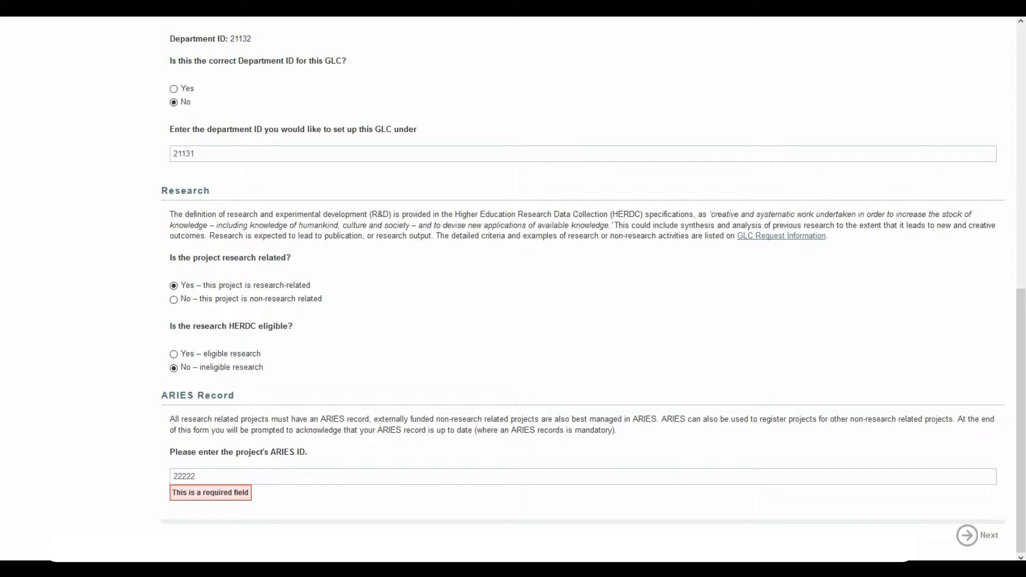
click(967, 536)
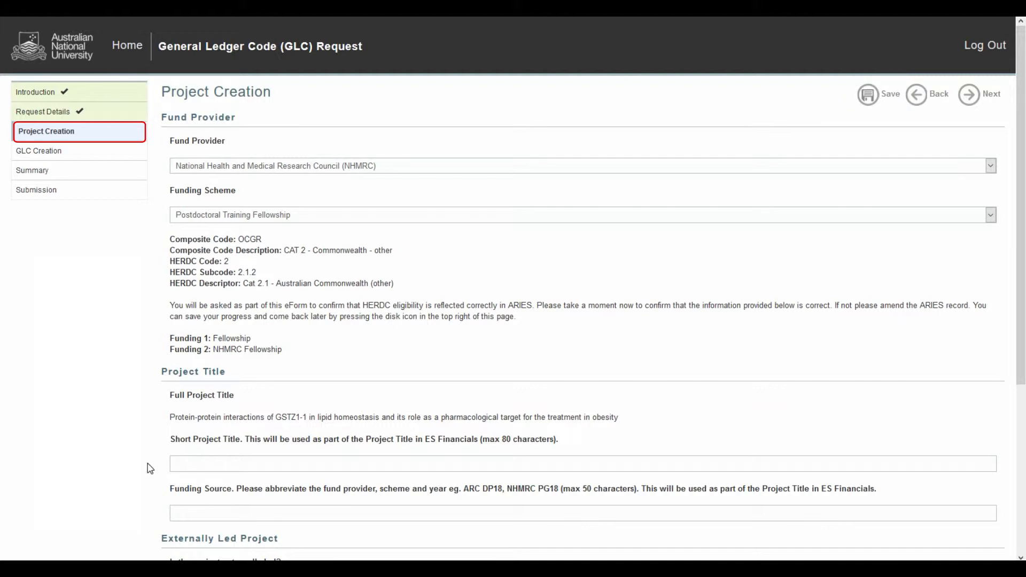
Enter "Short Project Title" as the short project title and "Funding Source" as the funding source.
click(179, 464)
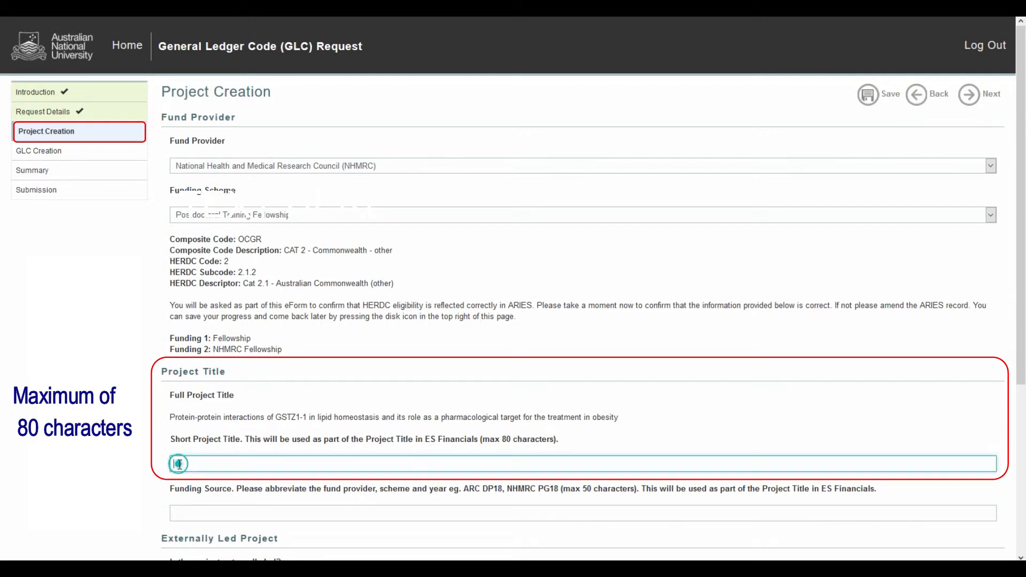
click(187, 512)
text(f)
click(192, 526)
scroll(513, 288, down, 1)
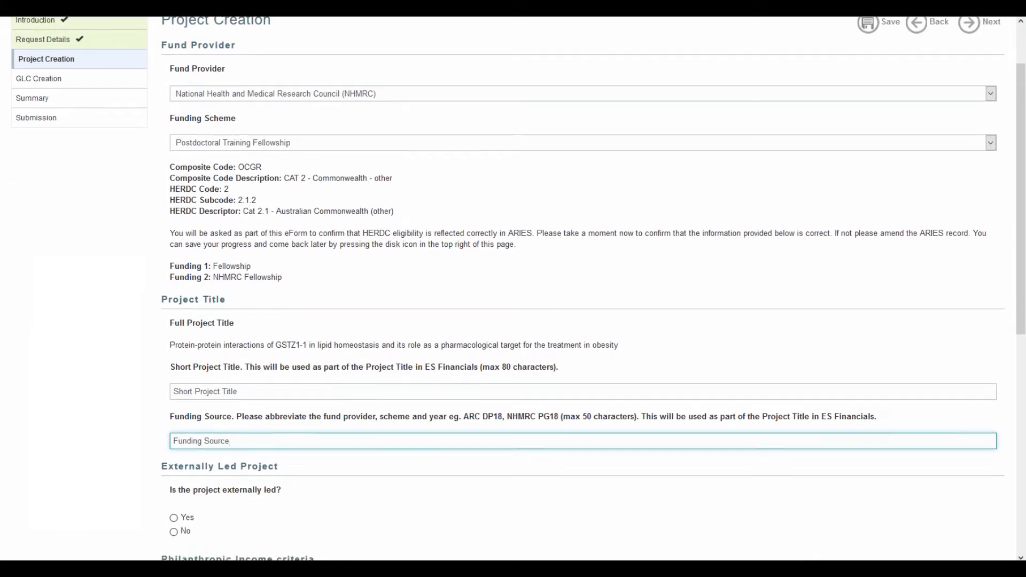
Mark the project as externally led, with University of Sydney as the lead institution.
scroll(512, 288, down, 1)
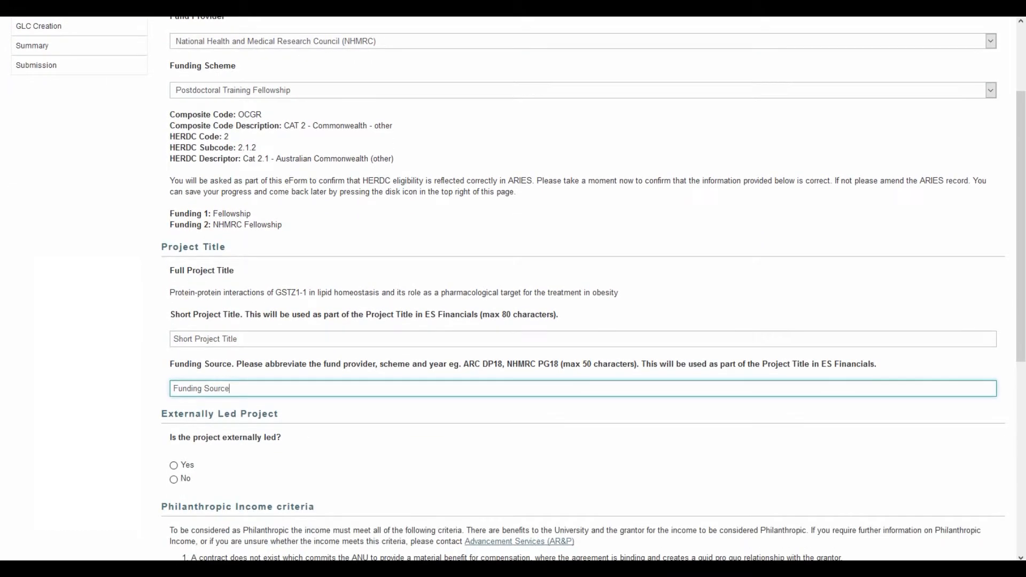
click(180, 467)
click(178, 529)
text(University of Sydney)
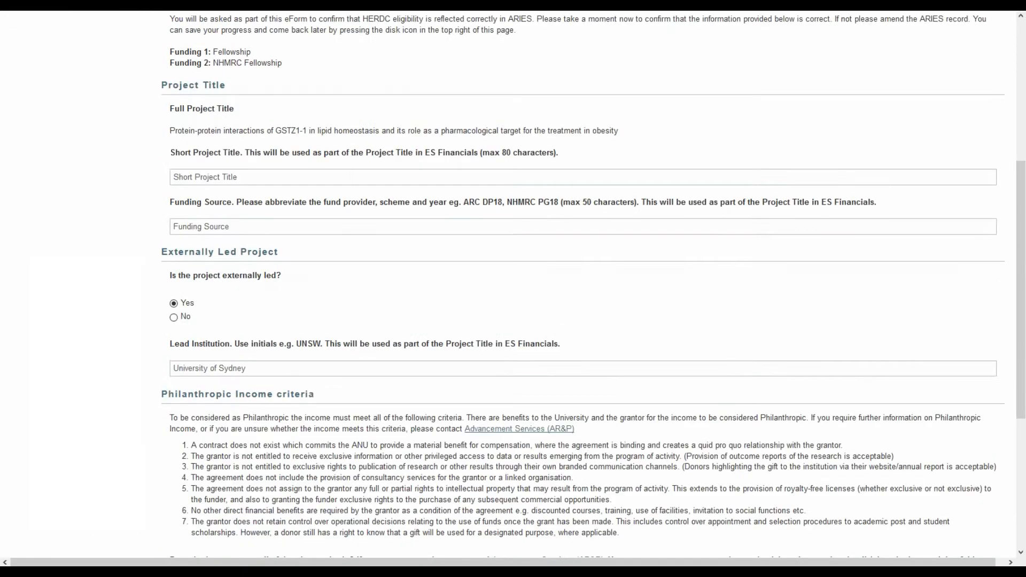
Mark the income as meeting all philanthropic criteria and answer No to the obligation to return unspent funds.
scroll(513, 278, down, 5)
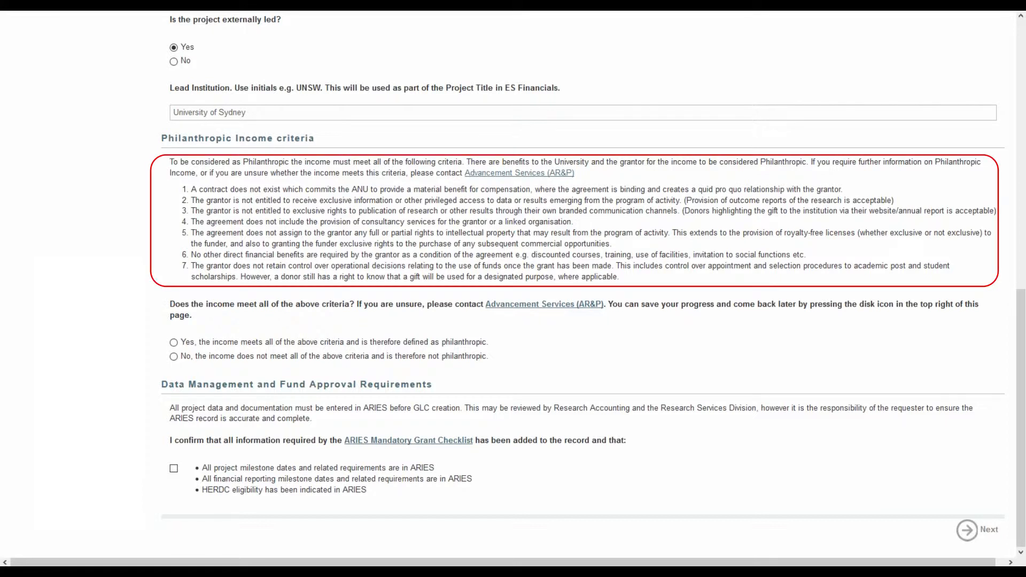
click(169, 343)
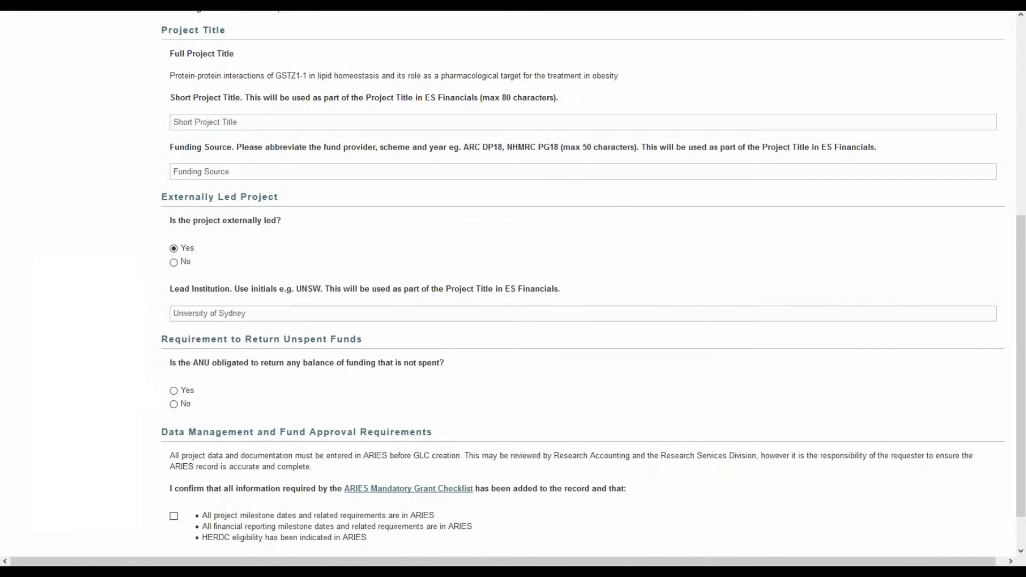
click(172, 390)
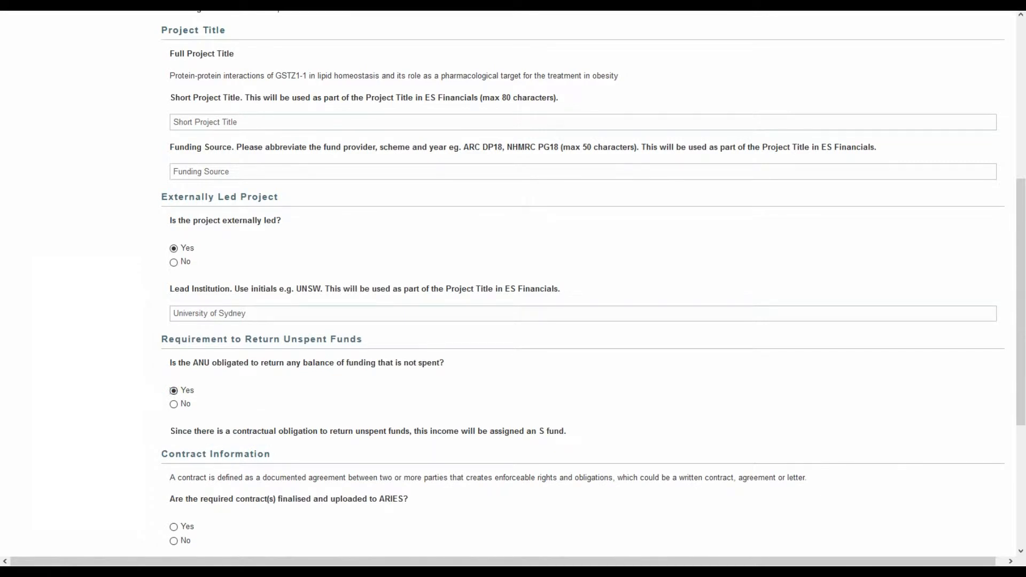
click(174, 405)
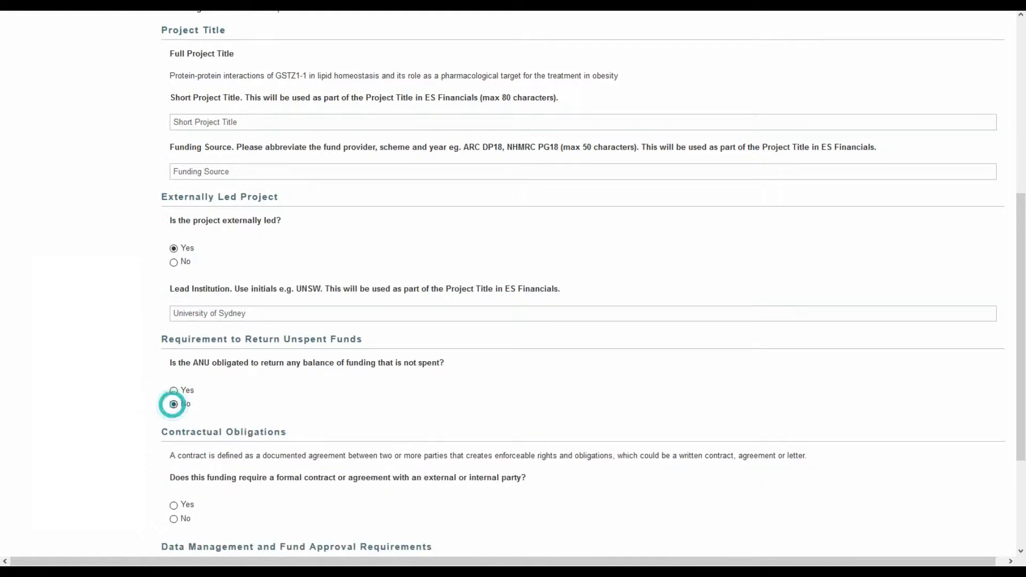
Answer Yes to the funding requiring a formal contract or agreement with an external or internal party.
click(173, 506)
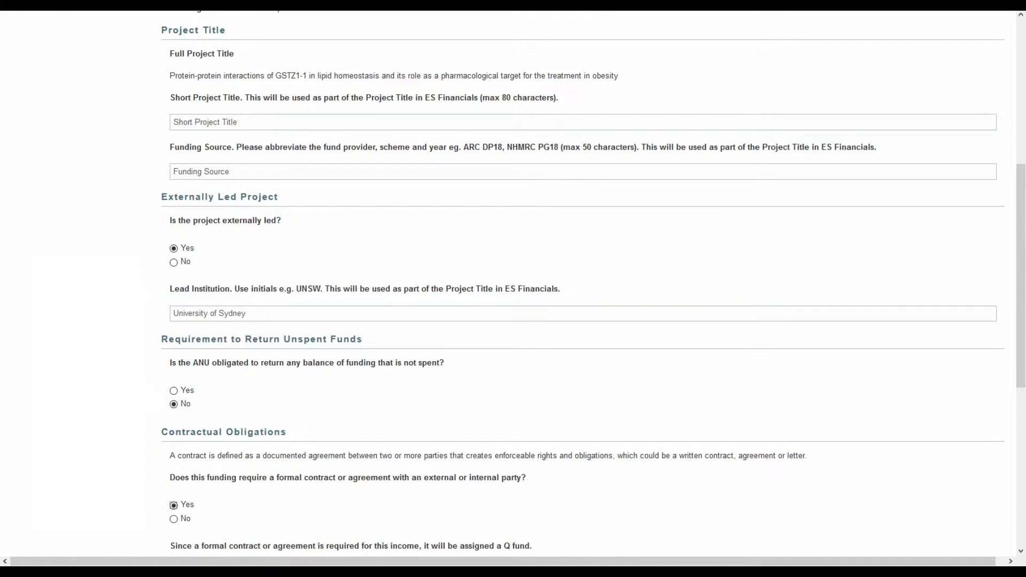
click(173, 518)
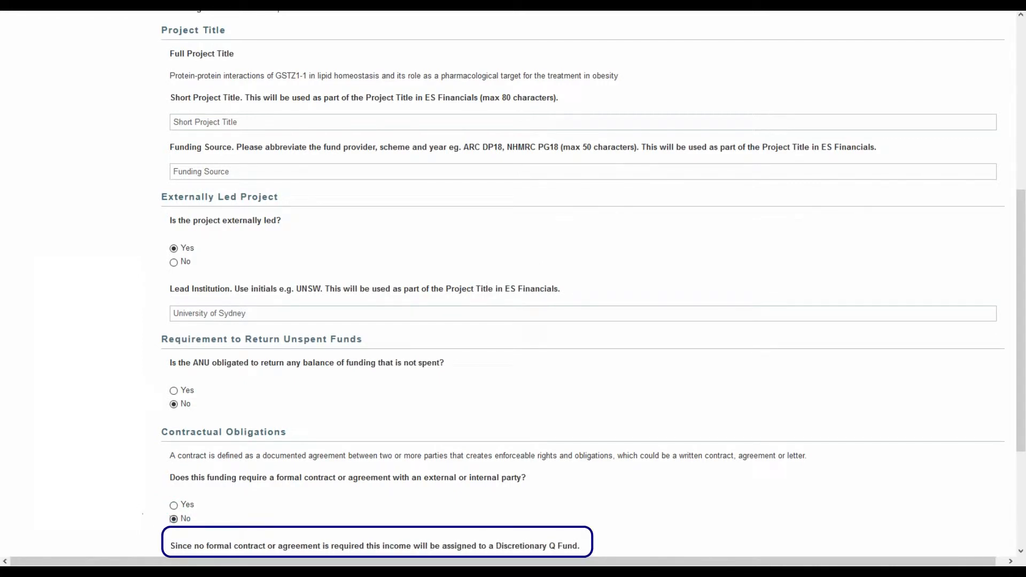
click(174, 505)
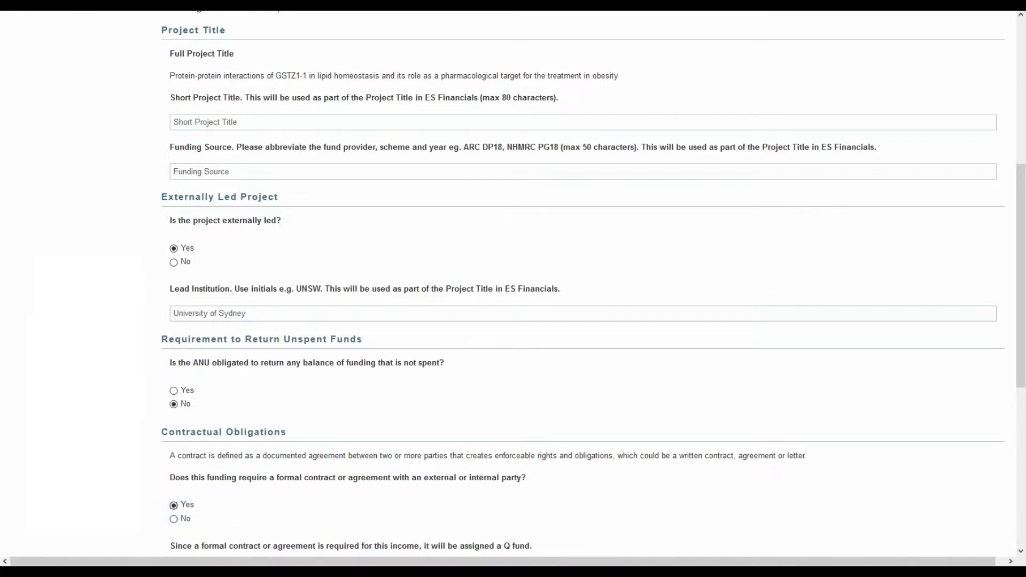
Answer No to the contracts being finalised and uploaded, and confirm that the ARIES Mandatory Grant Checklist information is recorded.
scroll(513, 288, down, 7)
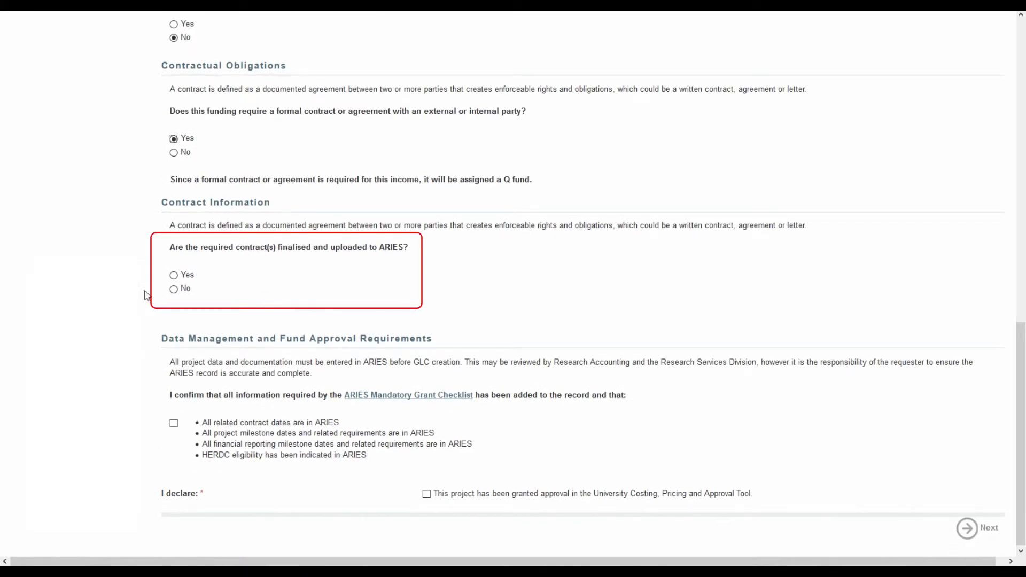
click(174, 289)
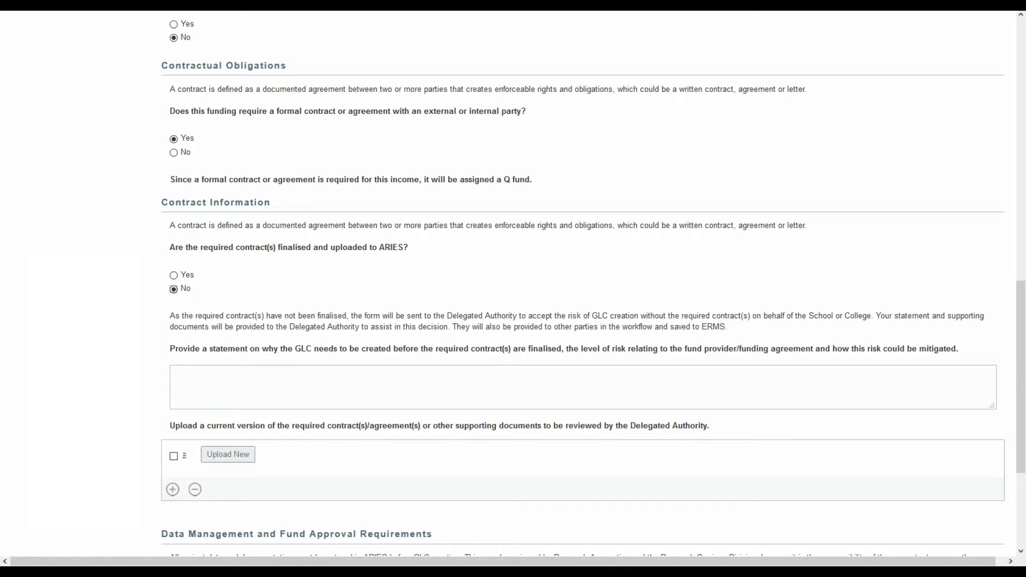
scroll(512, 283, down, 4)
click(173, 423)
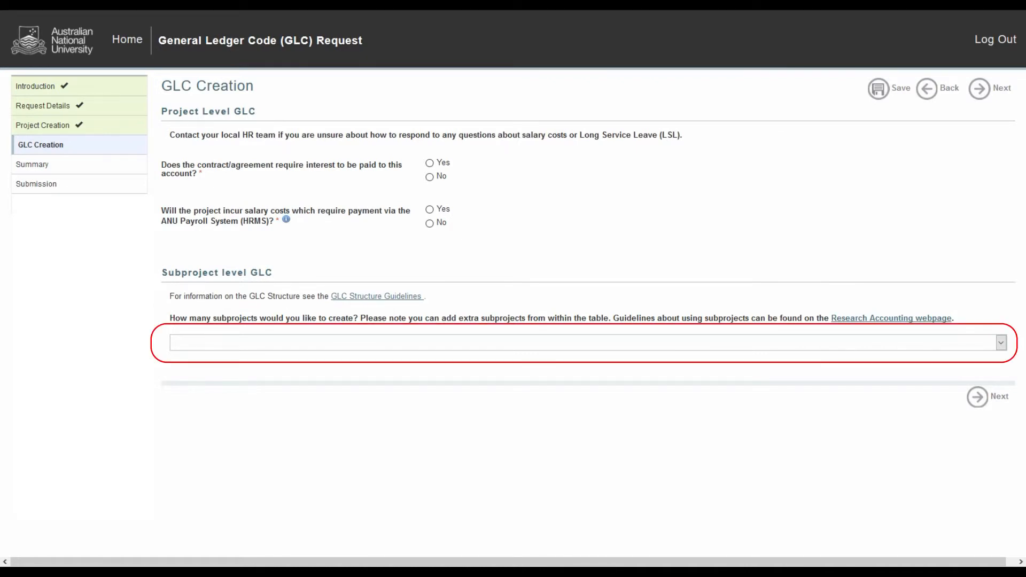
Set the number of subprojects to create to 2 and open the help for the first subproject's code.
click(185, 343)
click(185, 384)
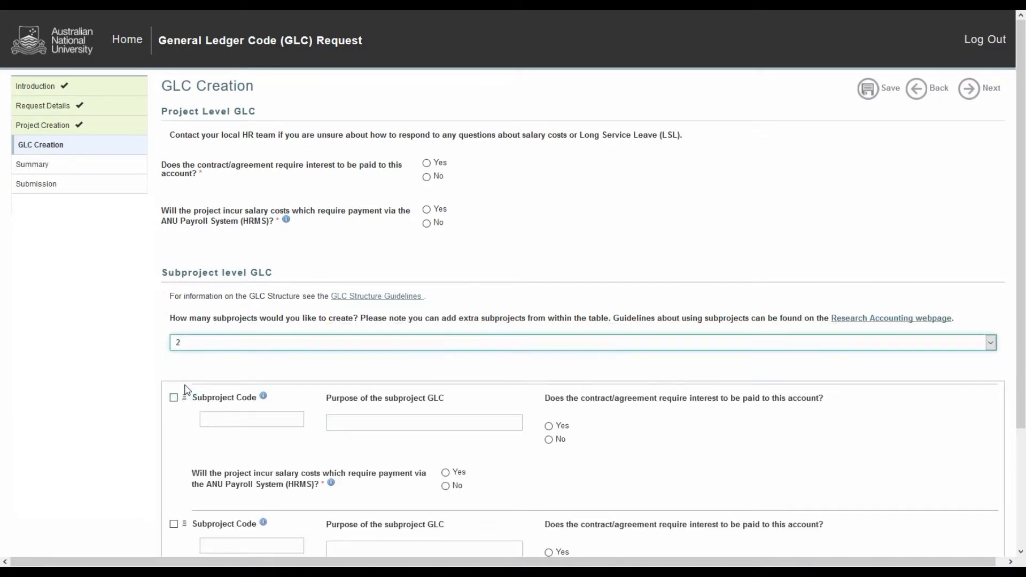
scroll(513, 288, down, 3)
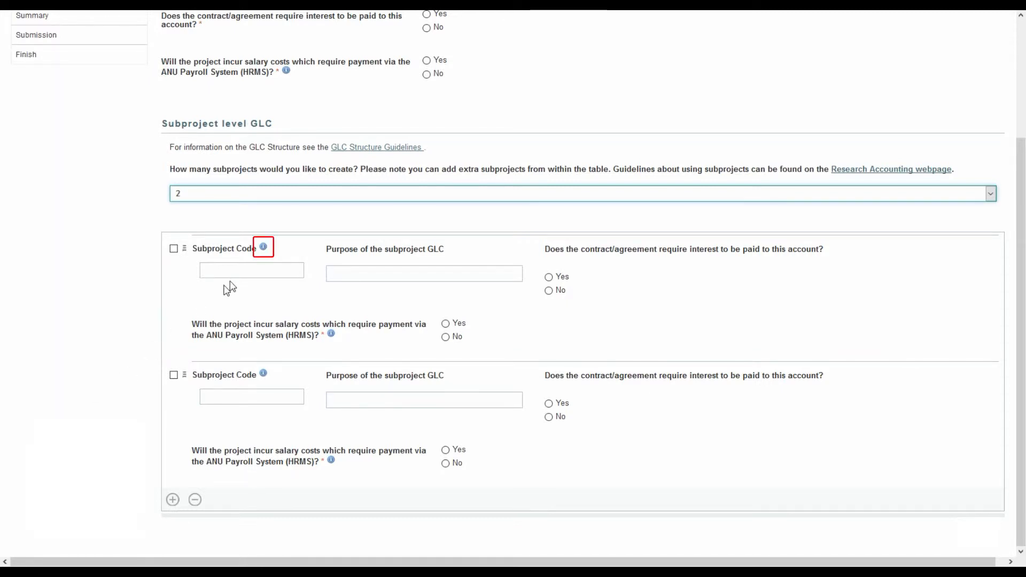
click(263, 246)
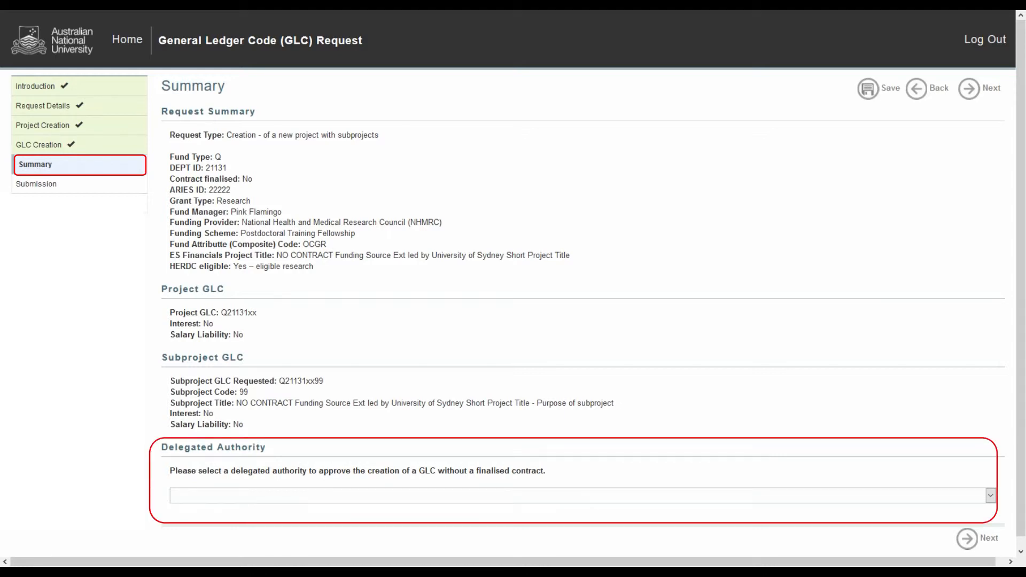
Select a delegated authority to approve GLC creation without a finalised contract, and continue to submission.
click(179, 501)
click(194, 467)
click(967, 537)
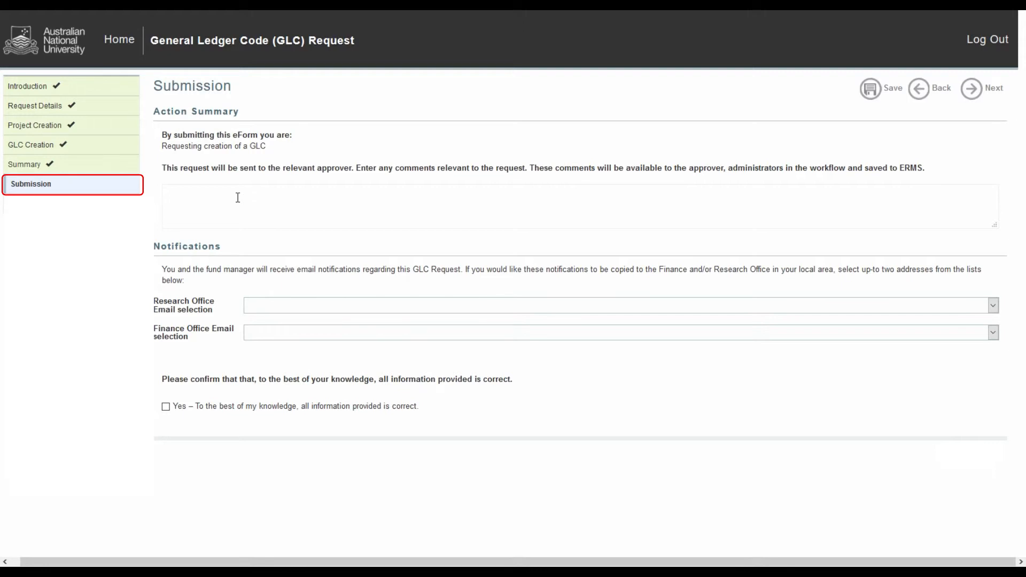
Enter "Comments here" as the comments to the approver for the GLC creation request.
click(238, 197)
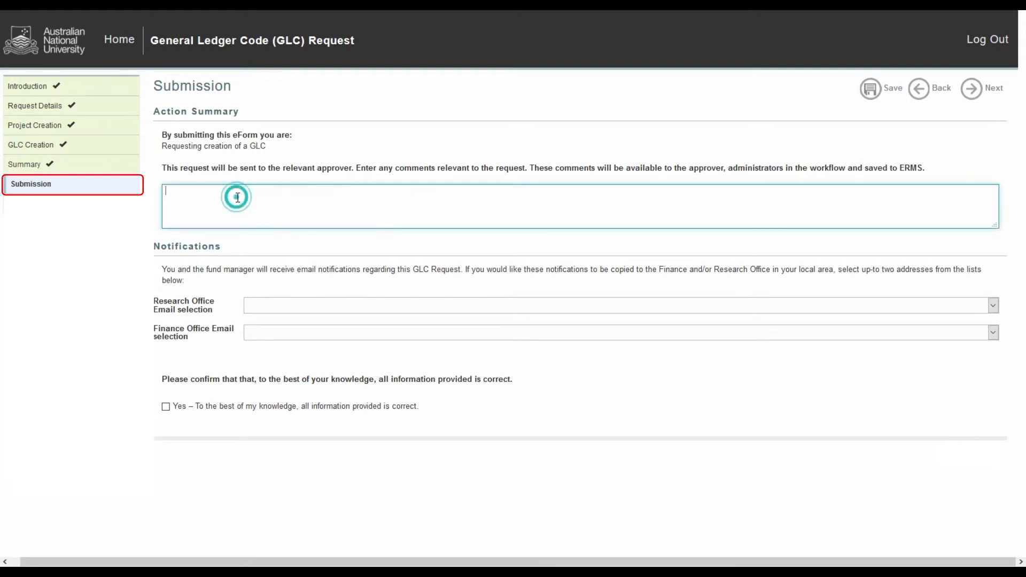
text(Comments here)
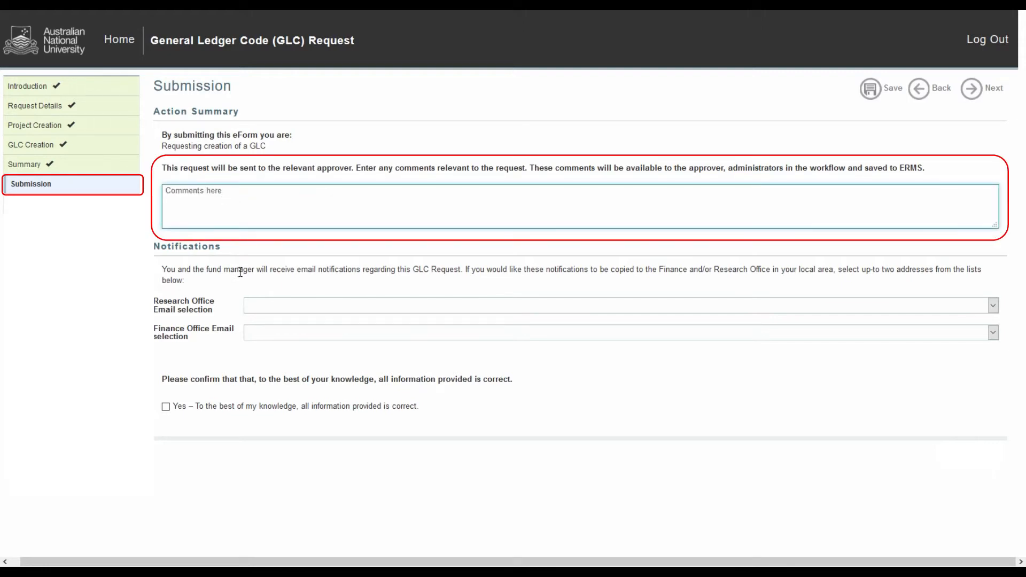
Copy notifications to the CAP Research Office and CAP Finance Office, and confirm that all information provided is correct.
click(256, 303)
click(263, 333)
click(262, 332)
click(266, 361)
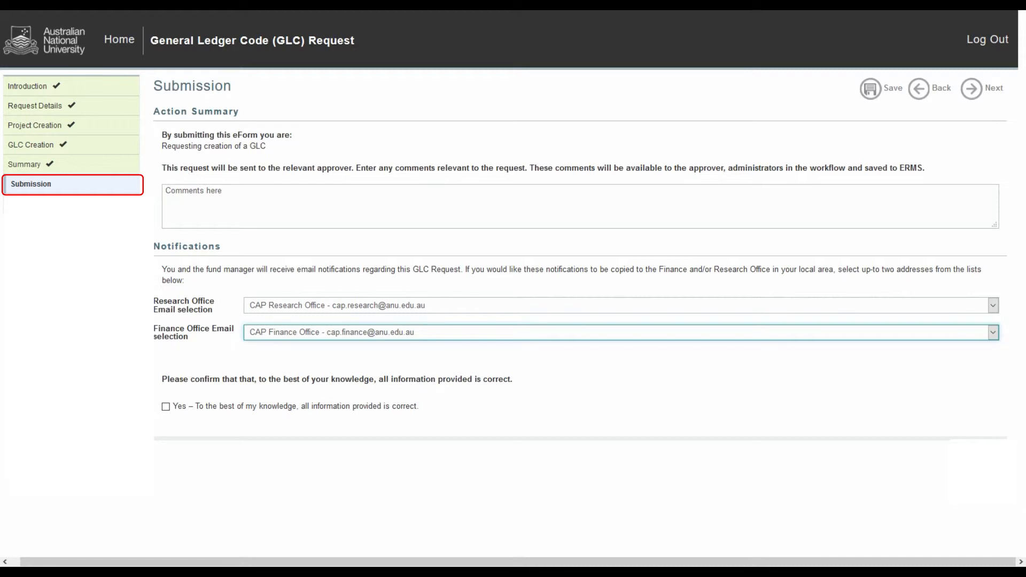
click(166, 406)
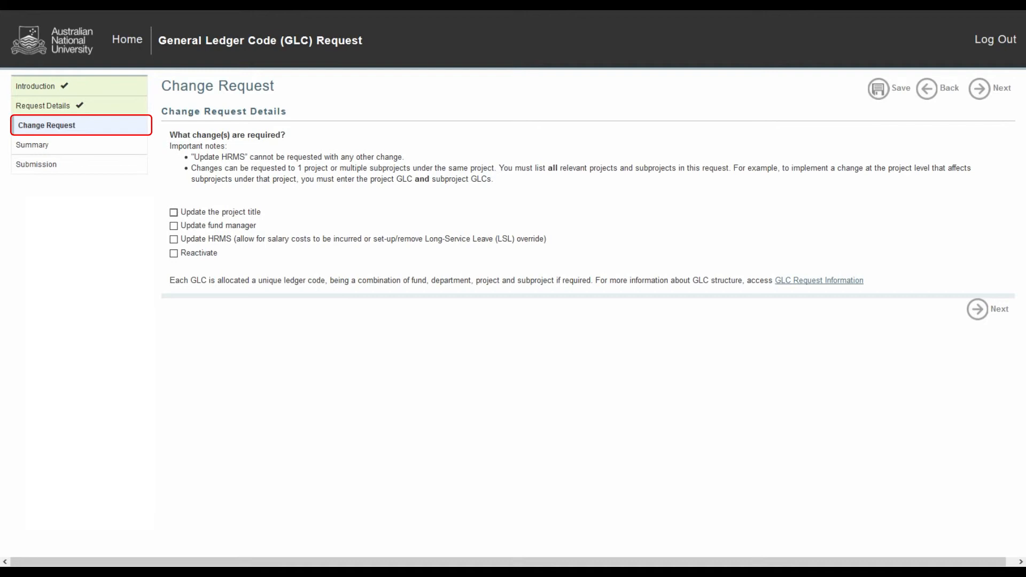
In the change request, select updating the project title, updating the fund manager and reactivation as the required changes.
click(174, 212)
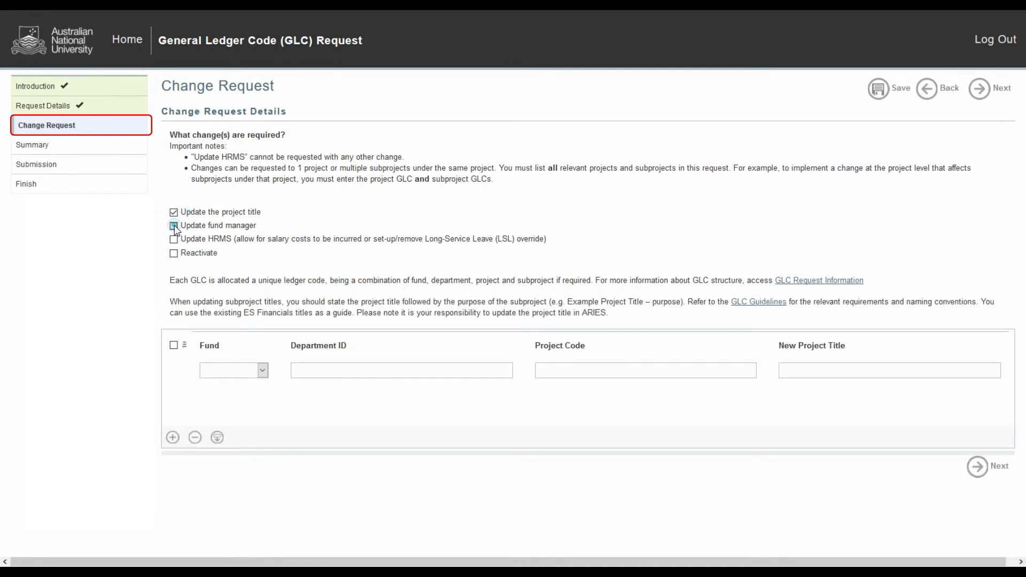
click(173, 226)
click(173, 253)
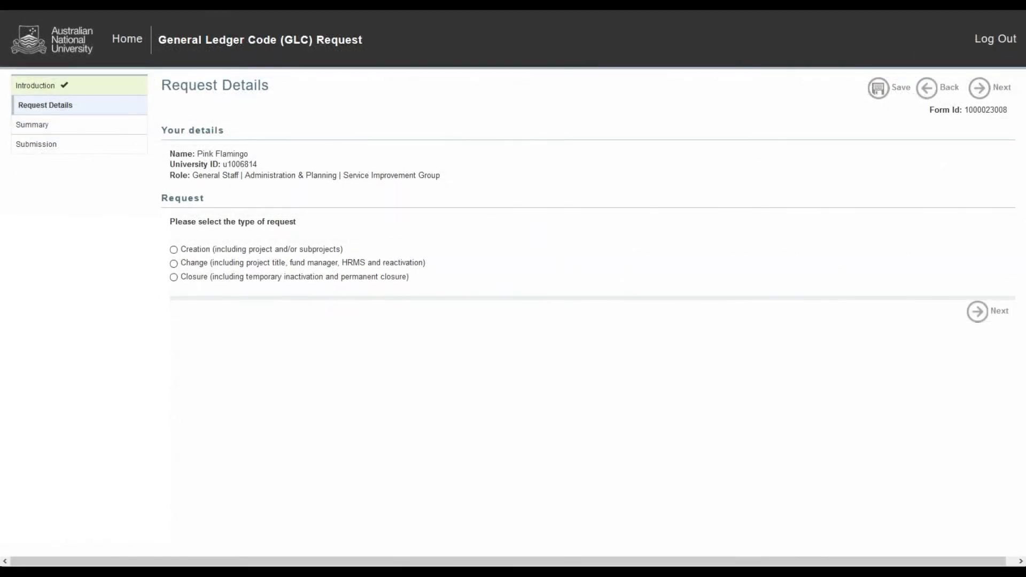
Choose Closure as the request type with the Close option, and answer Yes to all GLCs having a zero balance.
click(173, 277)
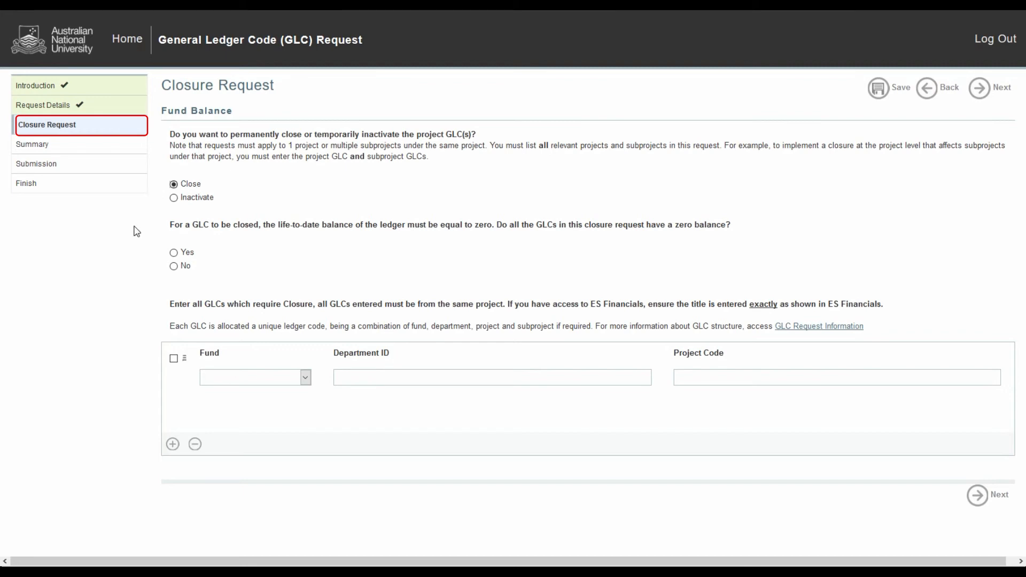
click(173, 252)
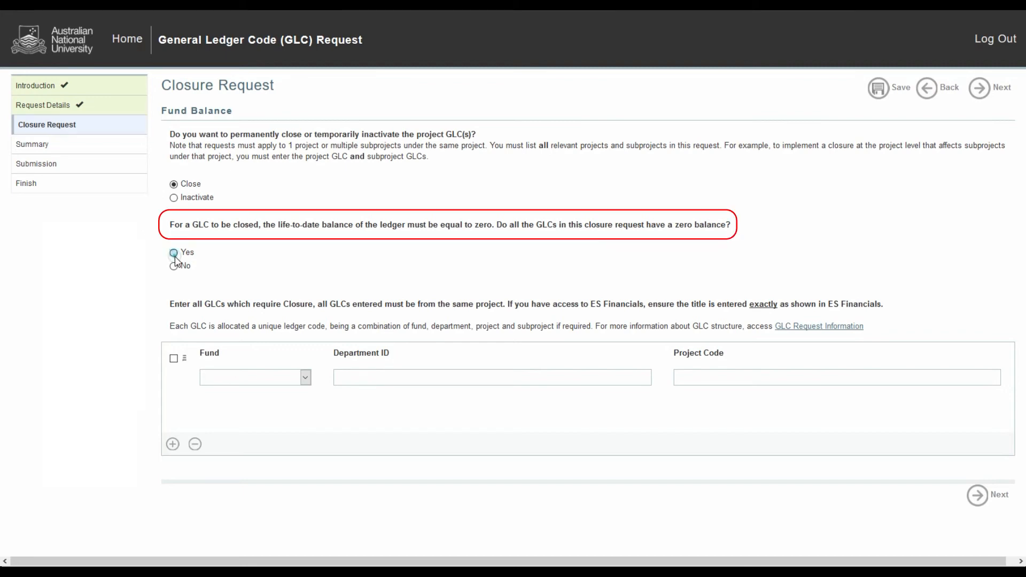
scroll(513, 288, down, 3)
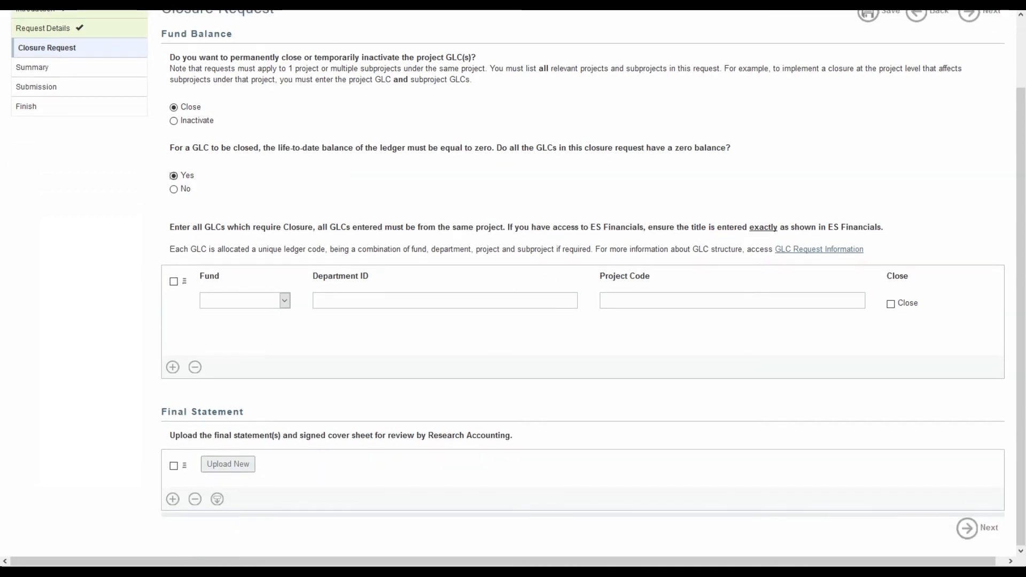